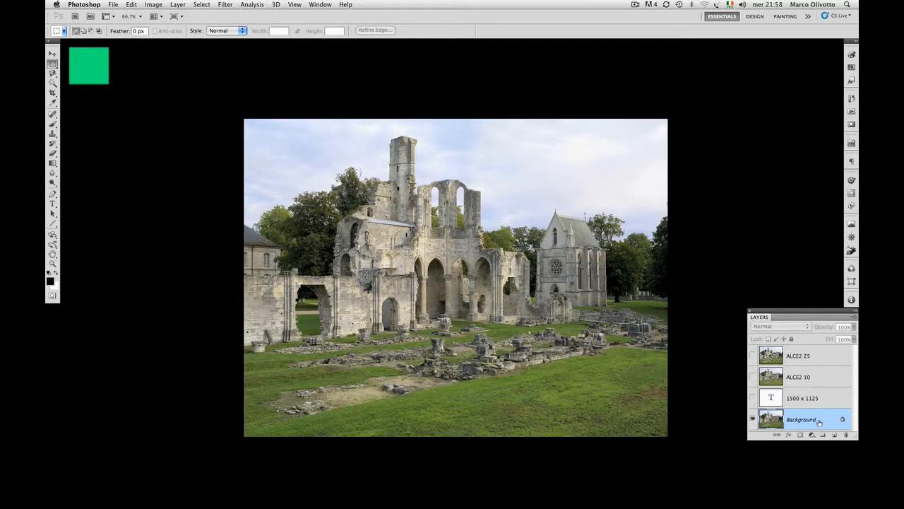
# - Preview the 1500 x 1125 text layer and the ALCE2 10 and ALCE2 25 layers, returning to the Background alone
pyautogui.click(752, 398)
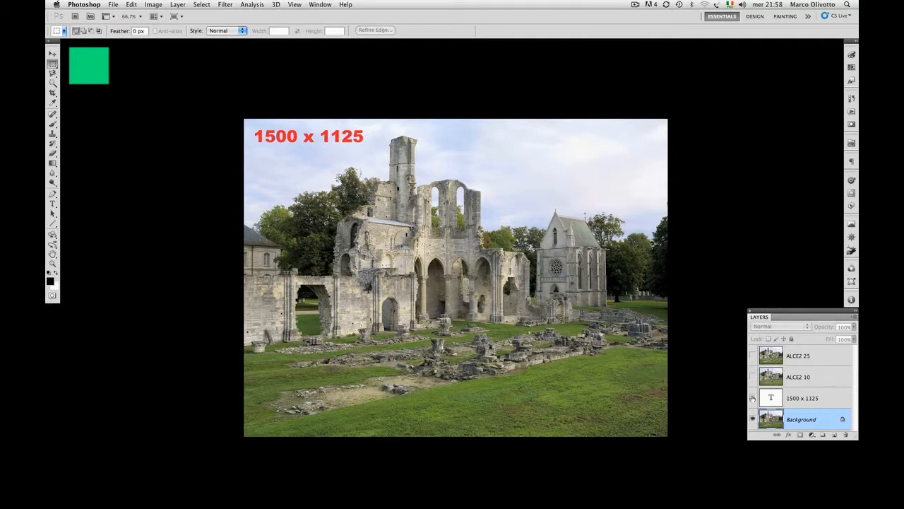
pyautogui.click(753, 398)
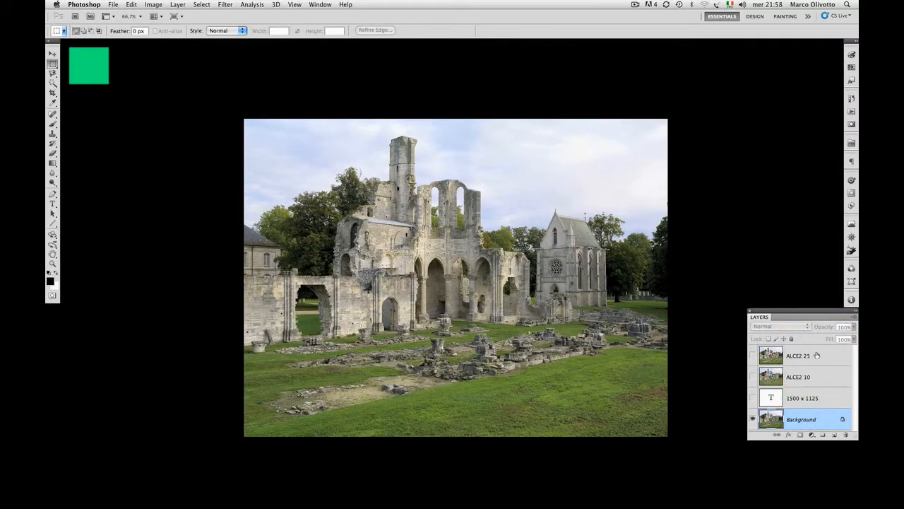
pyautogui.click(753, 377)
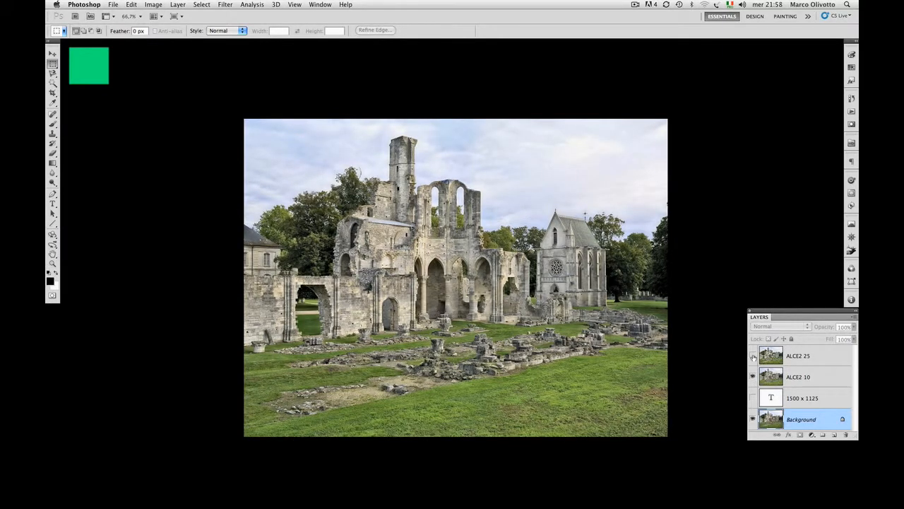
pyautogui.click(753, 356)
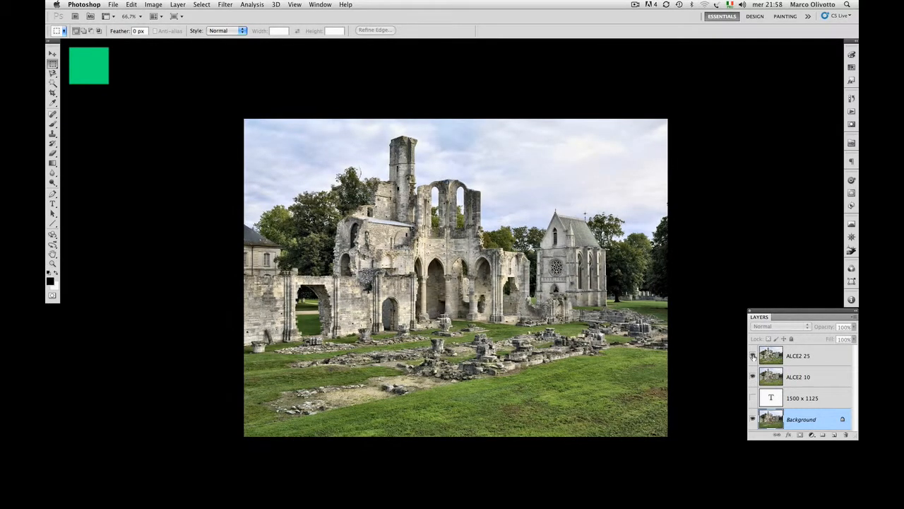
pyautogui.keyDown('alt'); pyautogui.click(753, 420); pyautogui.keyUp('alt')
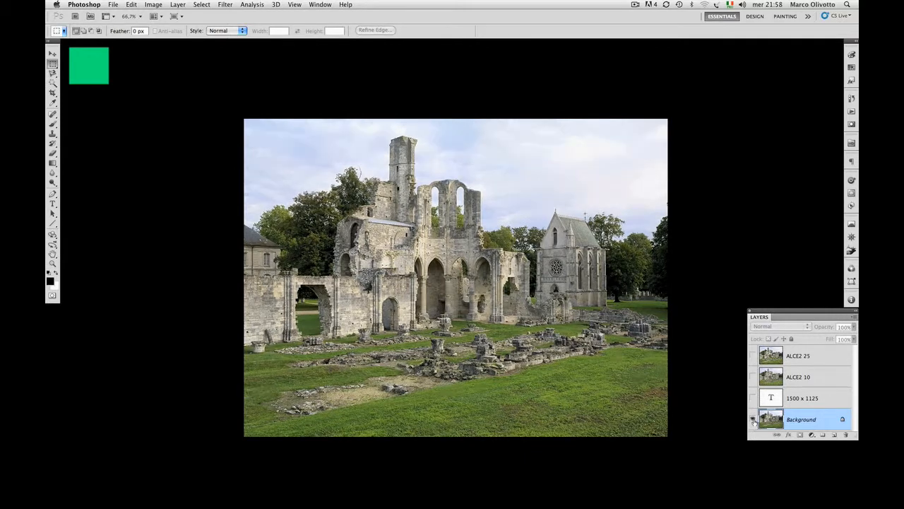
# - Compare ALCE2 10 with ALCE2 25, leaving only ALCE2 25 shown over the Background
pyautogui.click(754, 378)
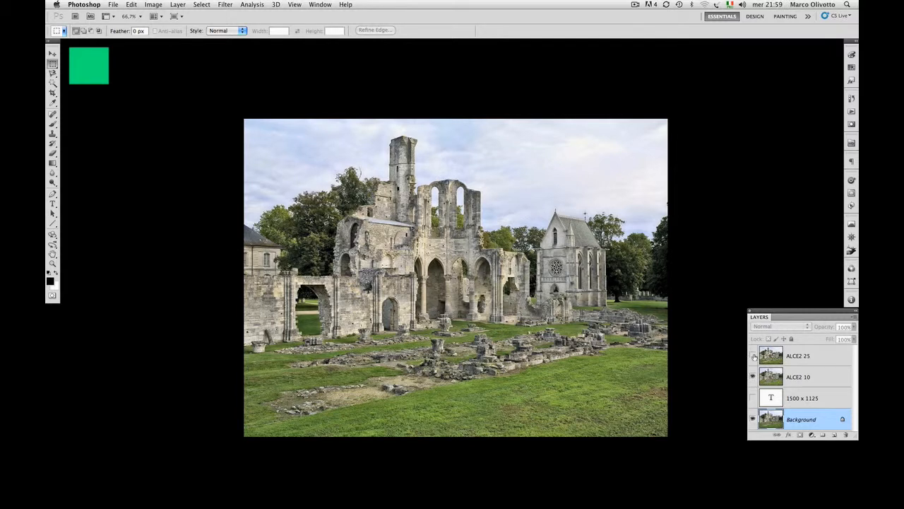
pyautogui.click(753, 356)
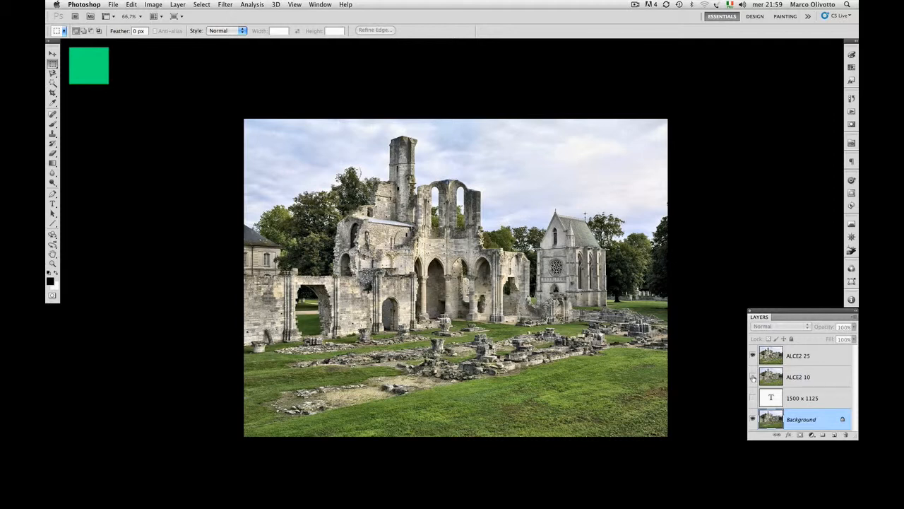
pyautogui.click(753, 377)
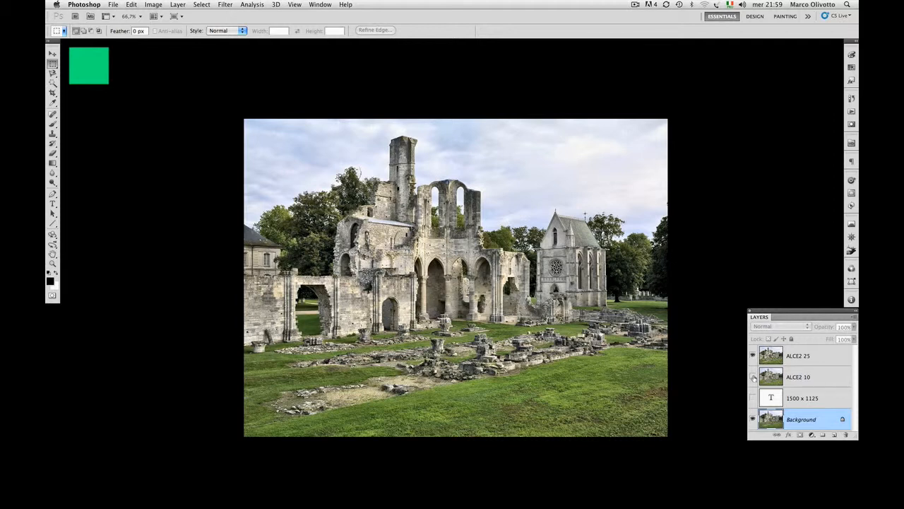
# - Reduce the ALCE2 25 layer's opacity to 50%
pyautogui.click(822, 357)
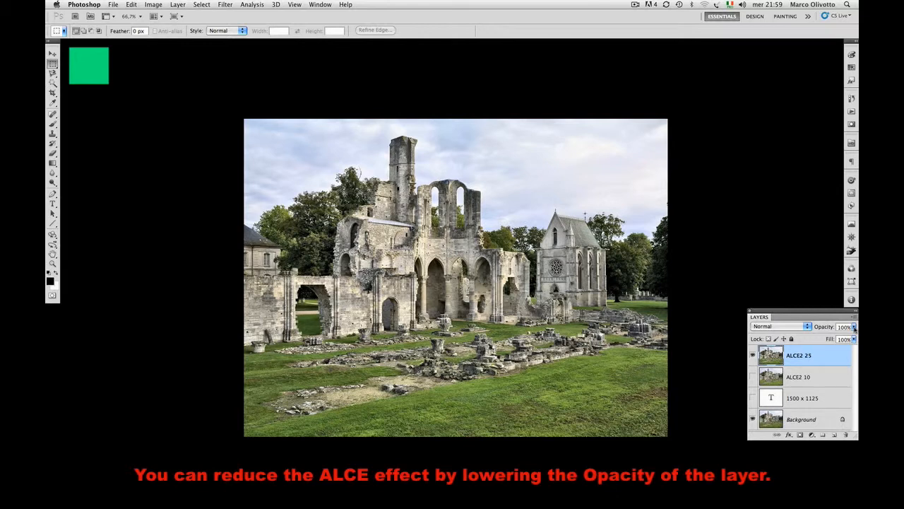
pyautogui.click(853, 327)
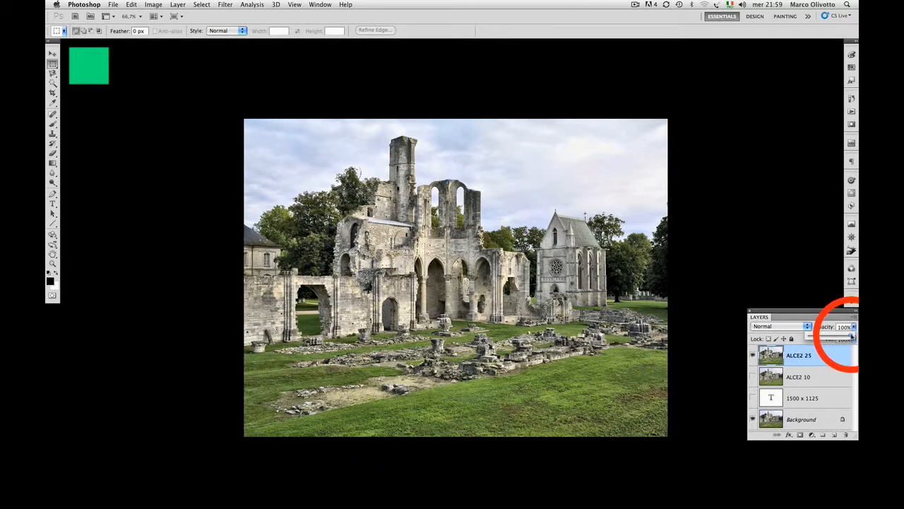
pyautogui.moveTo(851, 338); pyautogui.dragTo(830, 337)
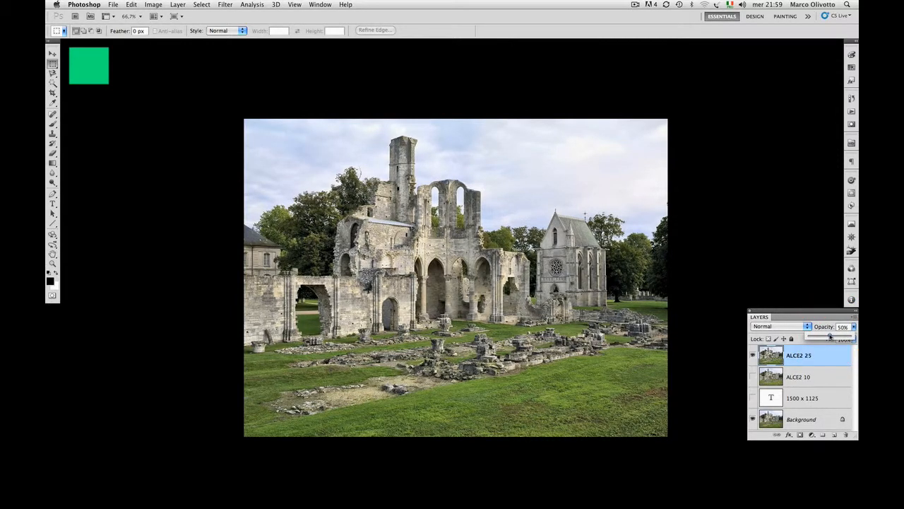
pyautogui.click(826, 358)
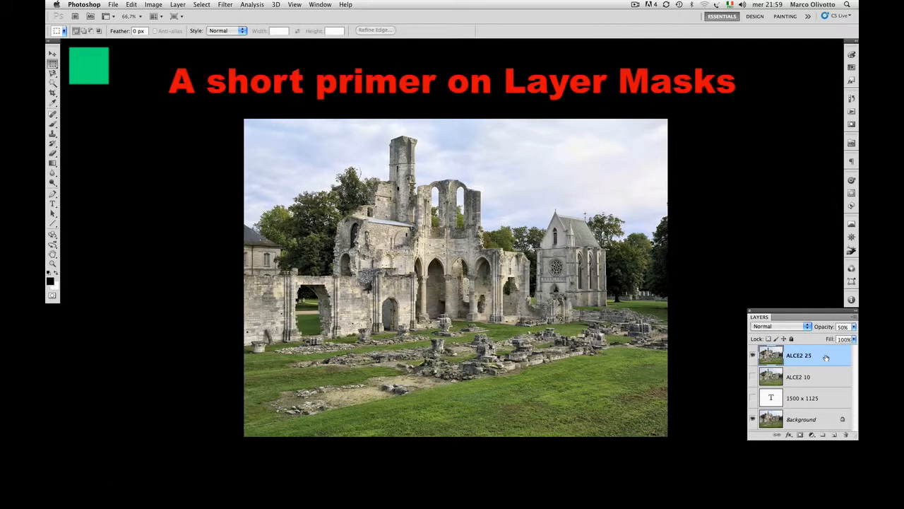
# - Set the ALCE2 25 layer's opacity back to 100%
pyautogui.click(854, 328)
pyautogui.moveTo(831, 337); pyautogui.dragTo(850, 337)
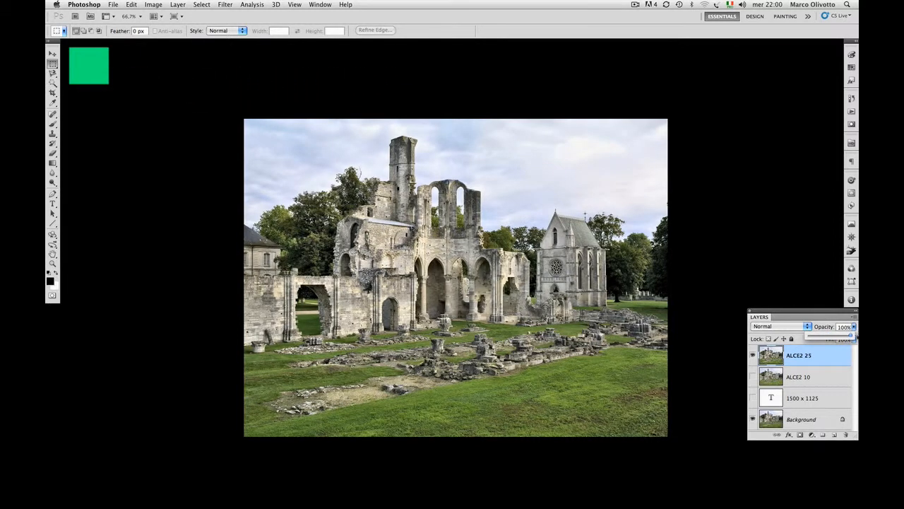
pyautogui.click(825, 359)
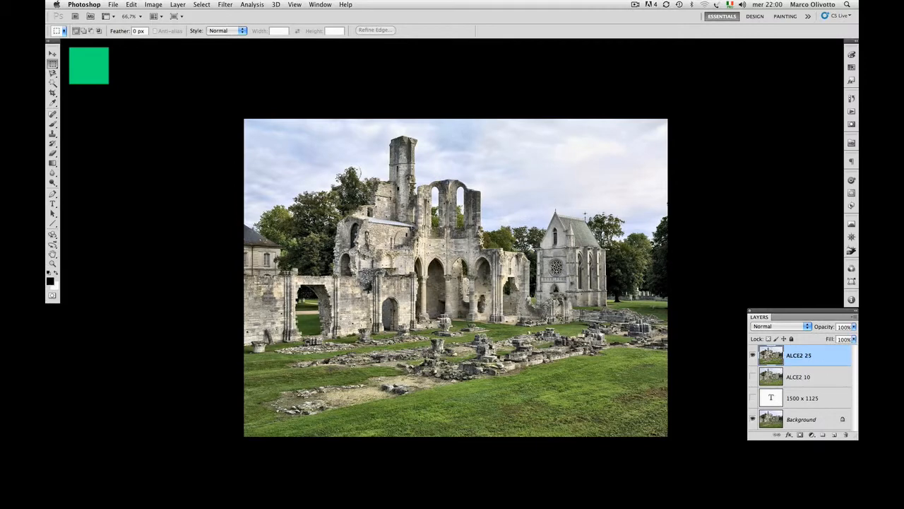
# - Invert the colours of the ALCE2 25 layer
pyautogui.click(157, 5)
pyautogui.moveTo(184, 30)
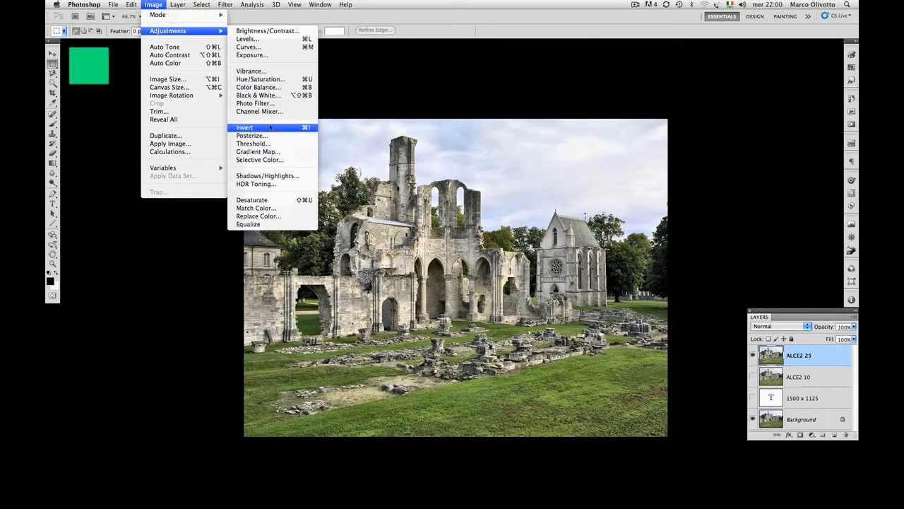
pyautogui.click(270, 127)
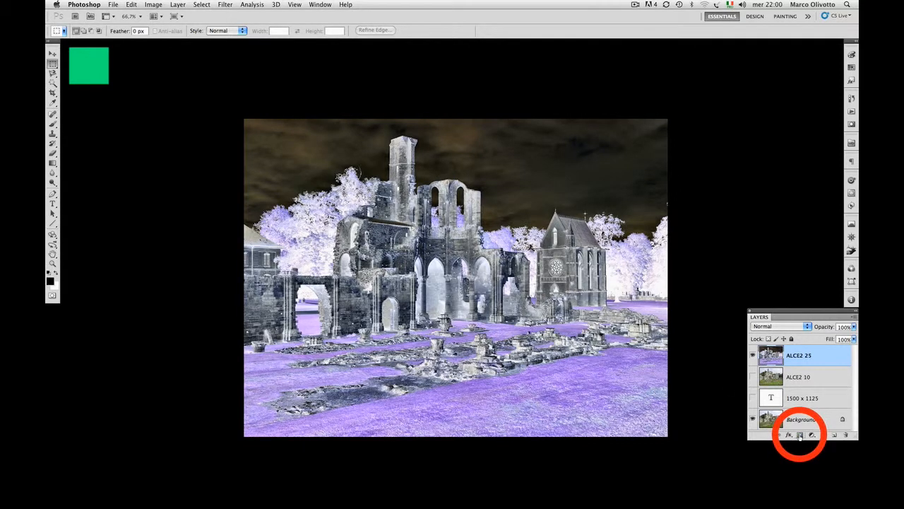
# - Add a layer mask to ALCE2 25 and switch between its image and mask, leaving the mask active for editing
pyautogui.click(801, 435)
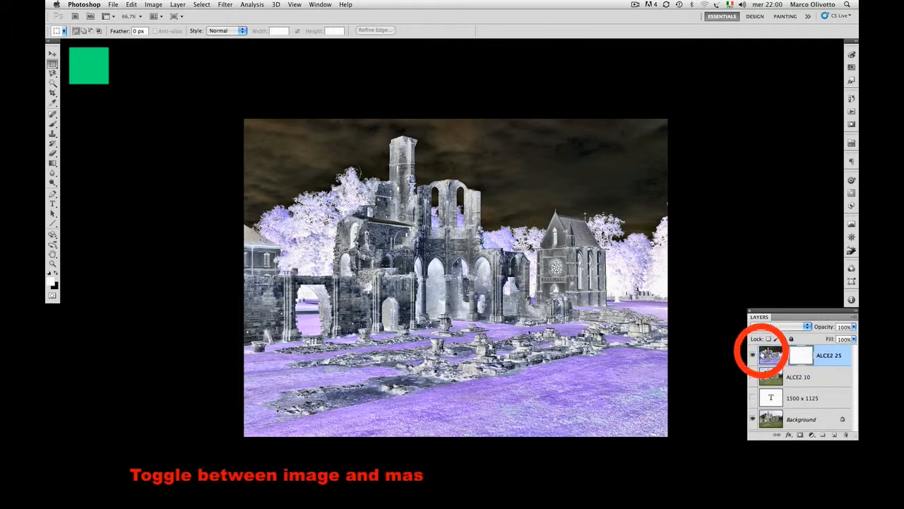
pyautogui.click(771, 355)
pyautogui.click(804, 355)
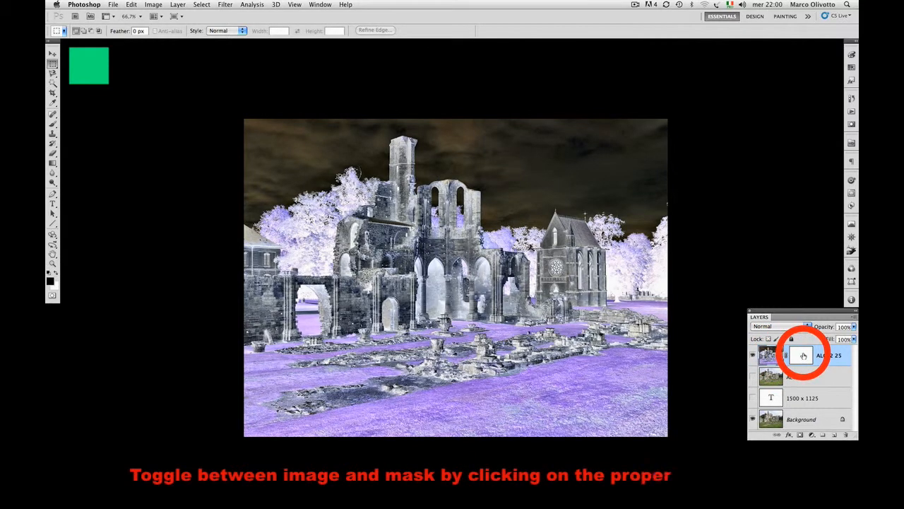
pyautogui.click(771, 354)
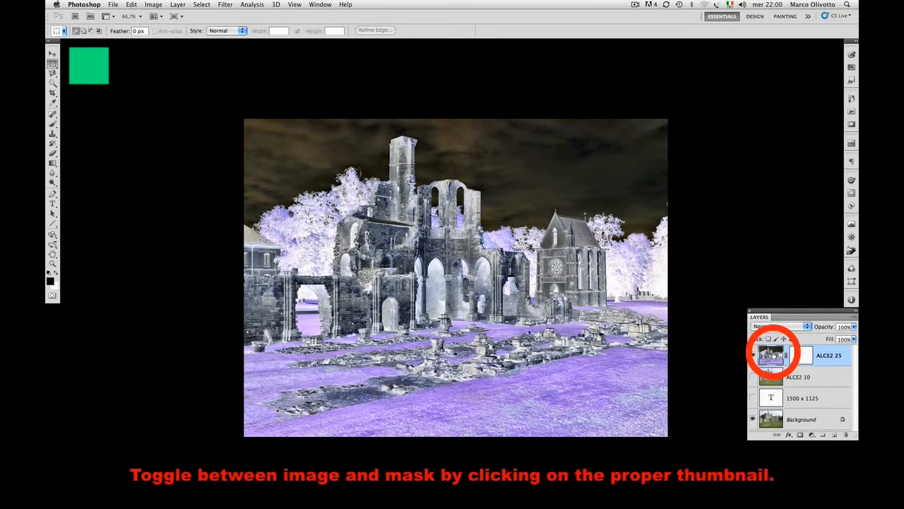
pyautogui.click(805, 355)
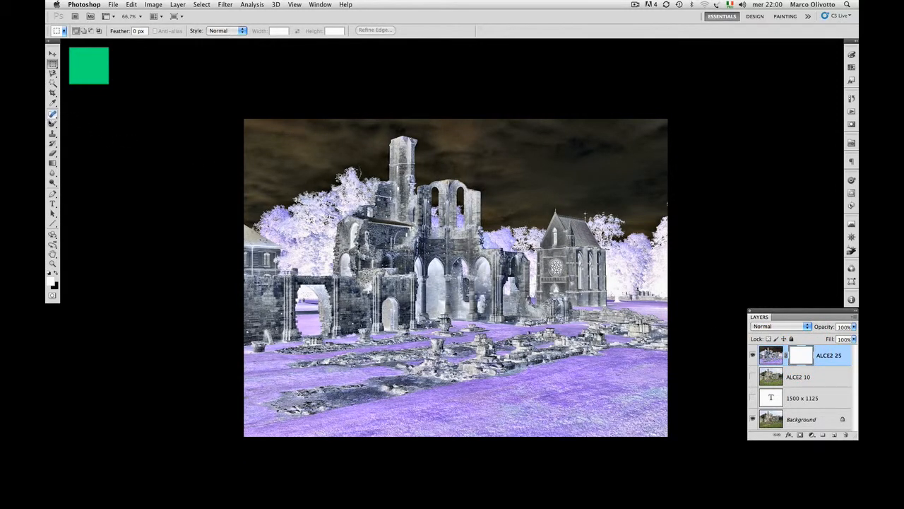
# - Choose the Brush tool and check its size and hardness settings
pyautogui.click(53, 123)
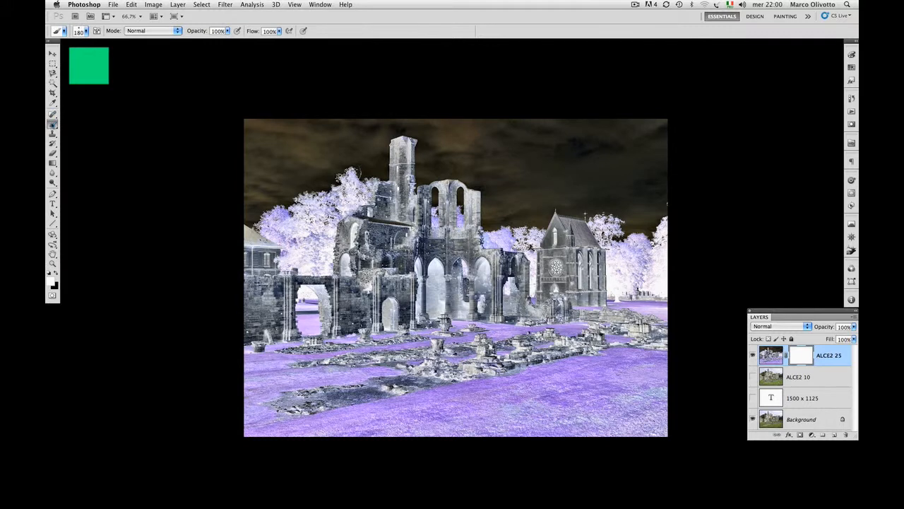
pyautogui.click(83, 31)
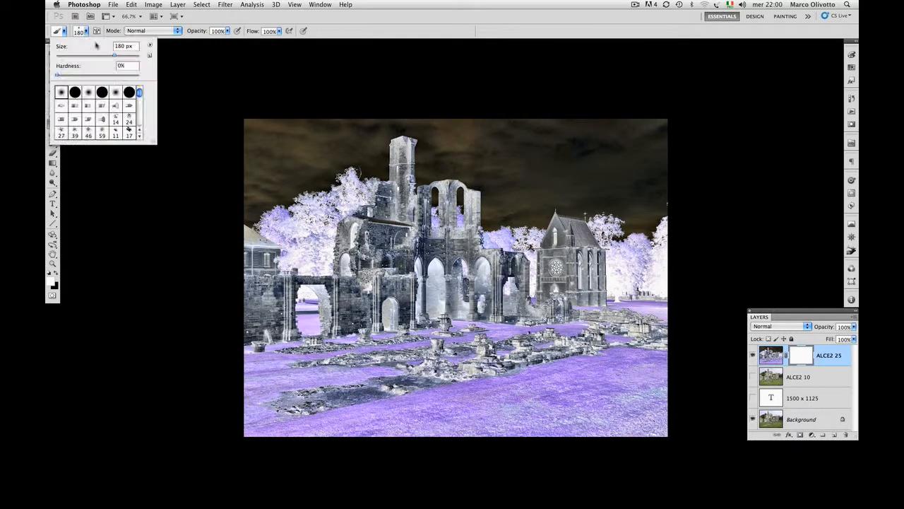
pyautogui.click(198, 98)
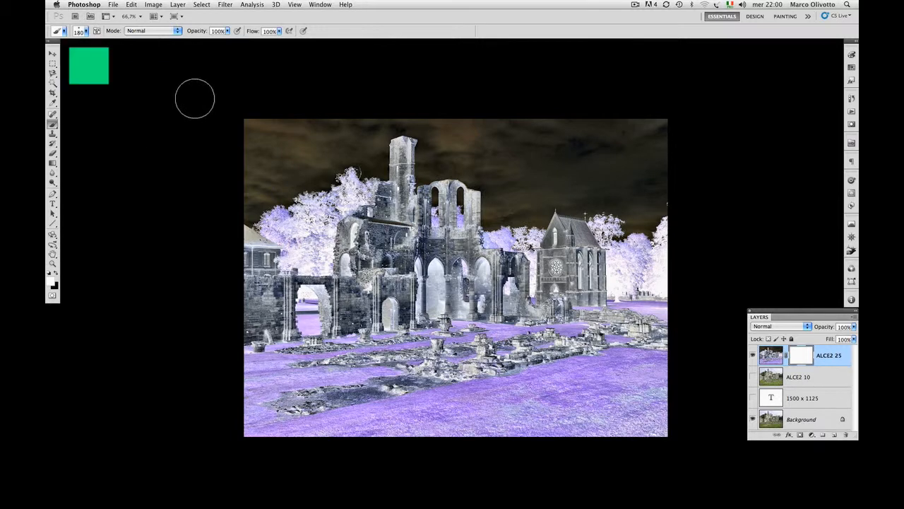
# - Paint the mask in black (RGB 0, 0, 0) over the tower and central ruins, and from the sky above the chapel down to the tree beside it
pyautogui.click(52, 282)
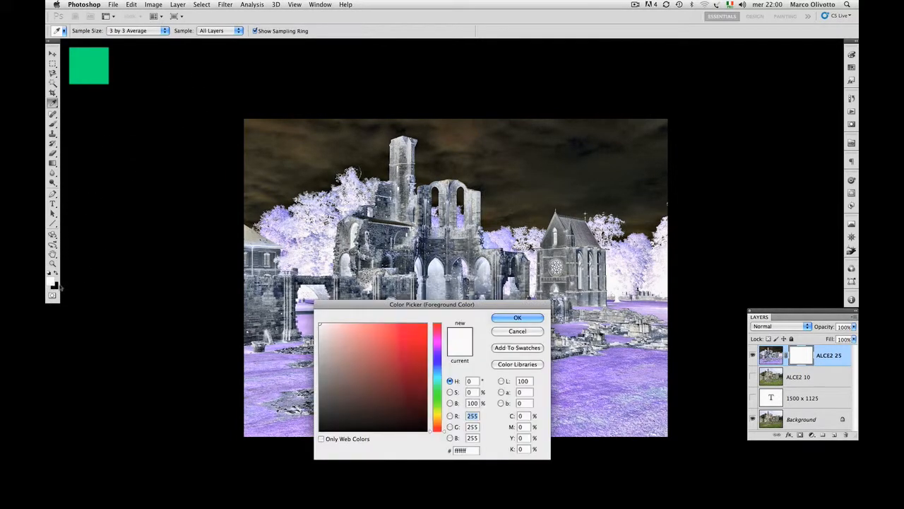
pyautogui.click(472, 416)
pyautogui.write('0')
pyautogui.press('Tab')
pyautogui.write('0')
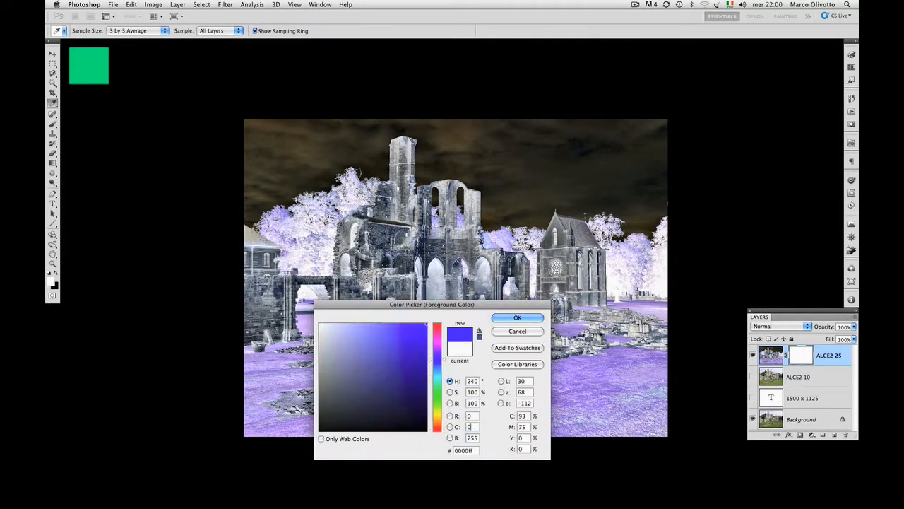
pyautogui.press('Tab')
pyautogui.write('0')
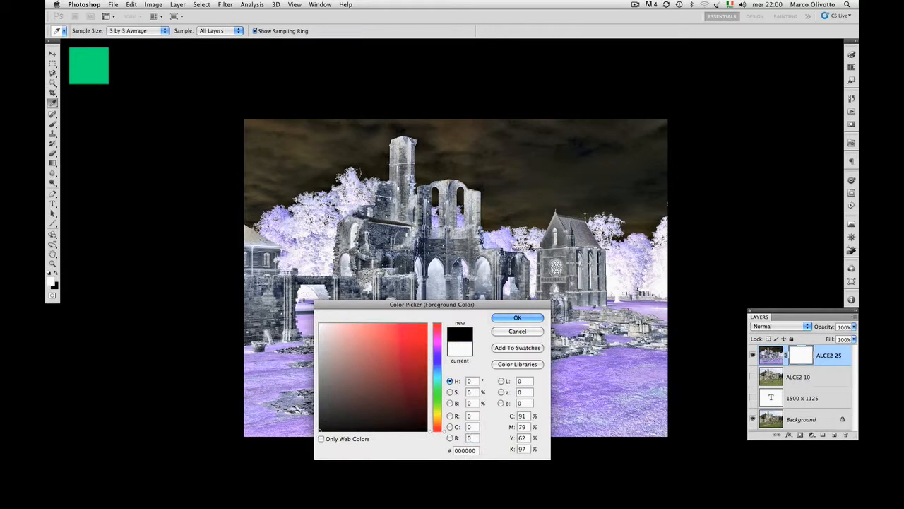
pyautogui.click(527, 318)
pyautogui.moveTo(465, 318)
pyautogui.mouseDown()
pyautogui.moveTo(464, 169)
pyautogui.moveTo(437, 321)
pyautogui.moveTo(448, 344)
pyautogui.moveTo(436, 177)
pyautogui.moveTo(427, 173)
pyautogui.moveTo(397, 315)
pyautogui.moveTo(406, 144)
pyautogui.mouseUp()
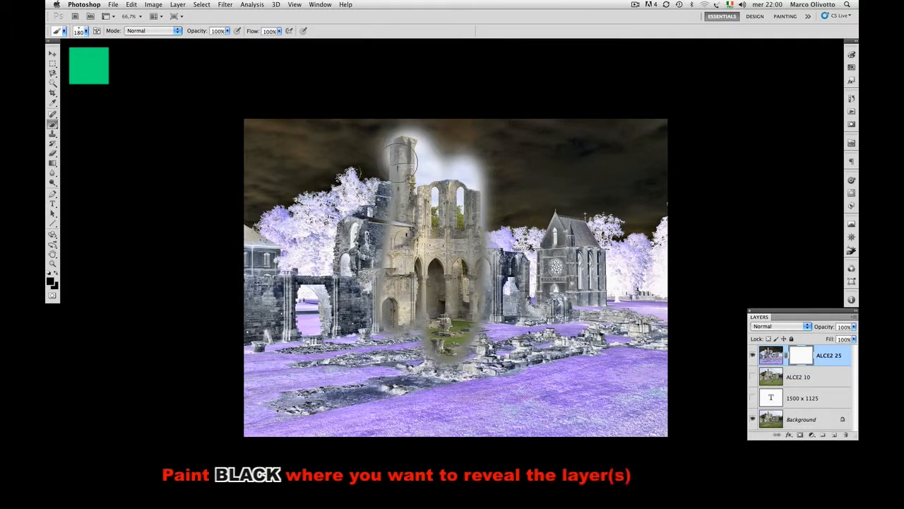
pyautogui.moveTo(558, 152)
pyautogui.mouseDown()
pyautogui.moveTo(617, 147)
pyautogui.moveTo(590, 150)
pyautogui.moveTo(549, 183)
pyautogui.moveTo(635, 174)
pyautogui.moveTo(609, 205)
pyautogui.moveTo(608, 265)
pyautogui.mouseUp()
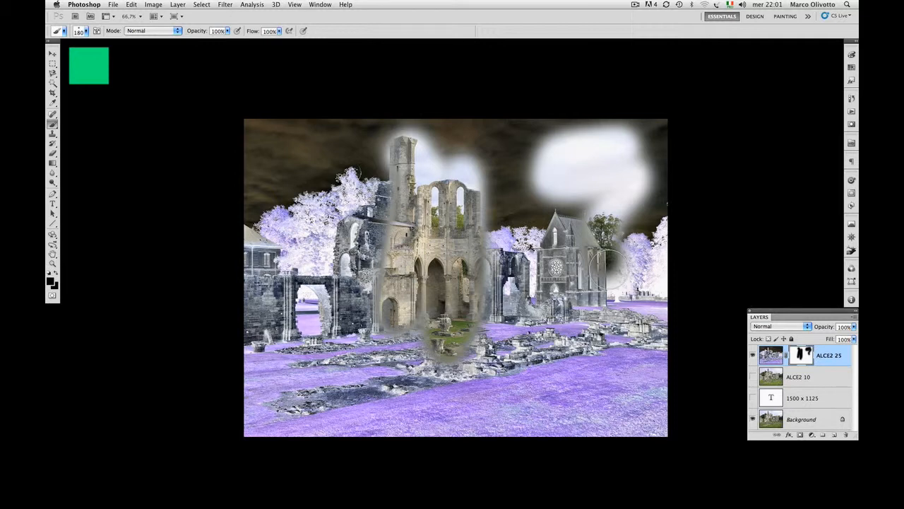
# - Paint the mask in grey (RGB 100, 100, 100) over the lawn and stones at the photo's lower right
pyautogui.click(51, 282)
pyautogui.write('100')
pyautogui.press('Tab')
pyautogui.write('100')
pyautogui.press('Tab')
pyautogui.write('100')
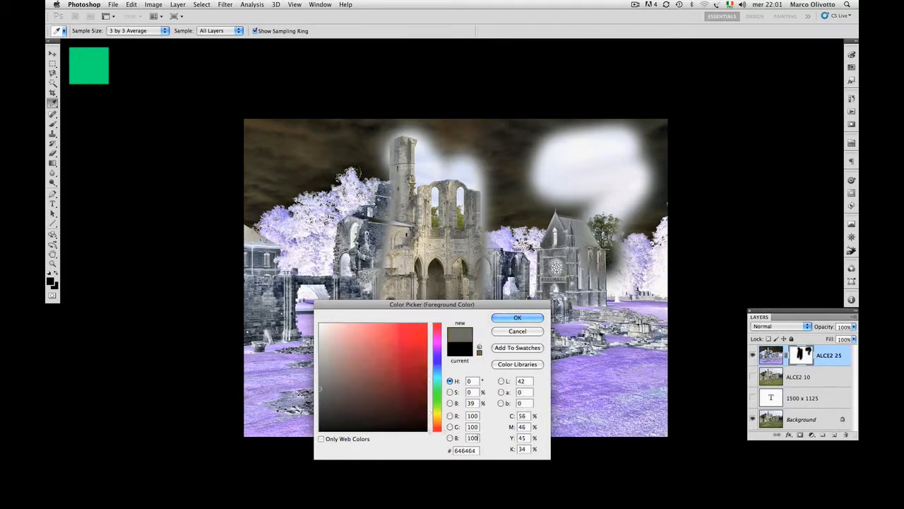
pyautogui.click(518, 318)
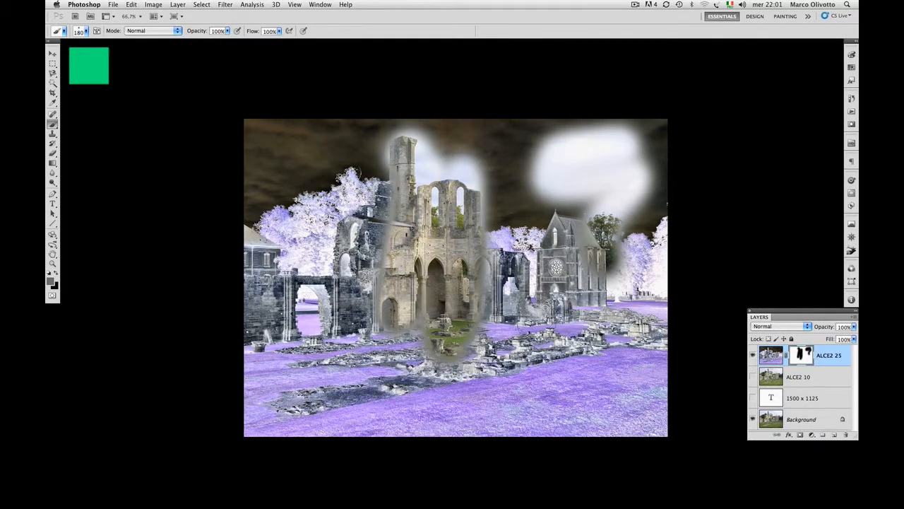
pyautogui.moveTo(650, 424)
pyautogui.mouseDown()
pyautogui.moveTo(654, 394)
pyautogui.moveTo(651, 434)
pyautogui.moveTo(646, 385)
pyautogui.moveTo(634, 441)
pyautogui.moveTo(631, 392)
pyautogui.moveTo(611, 436)
pyautogui.moveTo(621, 388)
pyautogui.moveTo(596, 424)
pyautogui.moveTo(595, 357)
pyautogui.moveTo(580, 337)
pyautogui.moveTo(625, 323)
pyautogui.moveTo(655, 341)
pyautogui.moveTo(659, 329)
pyautogui.moveTo(634, 348)
pyautogui.moveTo(638, 390)
pyautogui.moveTo(652, 322)
pyautogui.moveTo(664, 315)
pyautogui.moveTo(636, 306)
pyautogui.moveTo(646, 294)
pyautogui.moveTo(608, 361)
pyautogui.moveTo(515, 380)
pyautogui.moveTo(585, 381)
pyautogui.mouseUp()
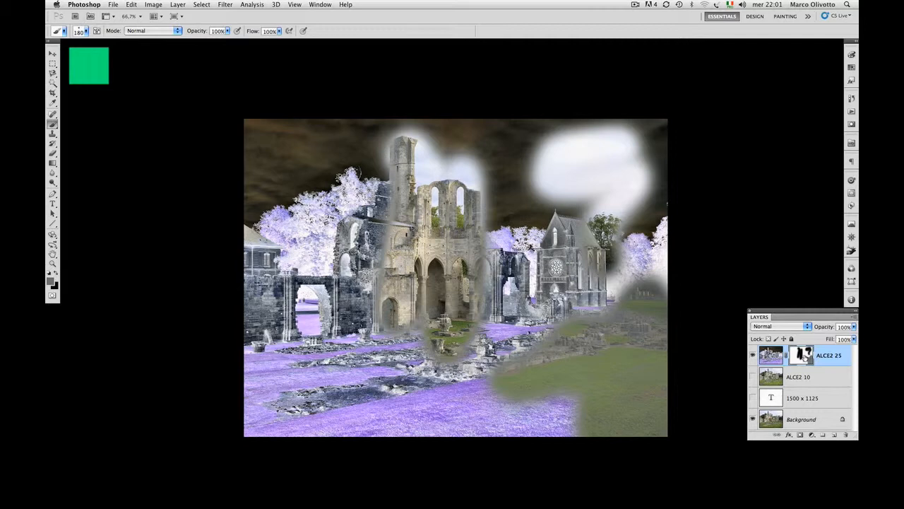
# - Select the whole canvas and fill the ALCE2 25 layer mask with white in Normal mode at 100% opacity
pyautogui.click(207, 3)
pyautogui.click(204, 19)
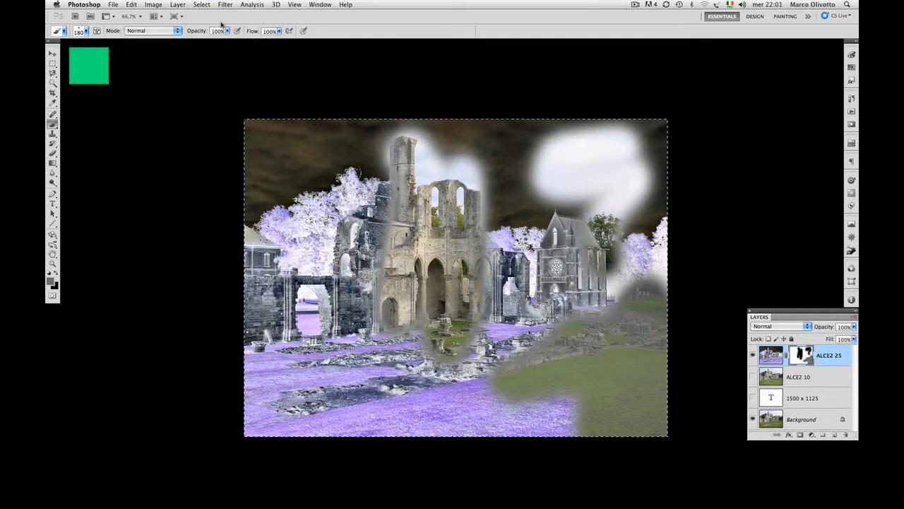
pyautogui.click(132, 4)
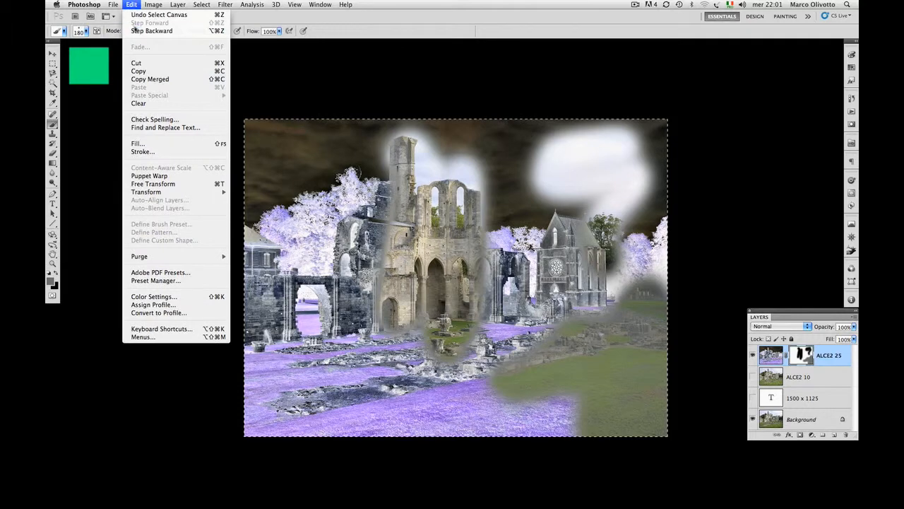
pyautogui.click(141, 146)
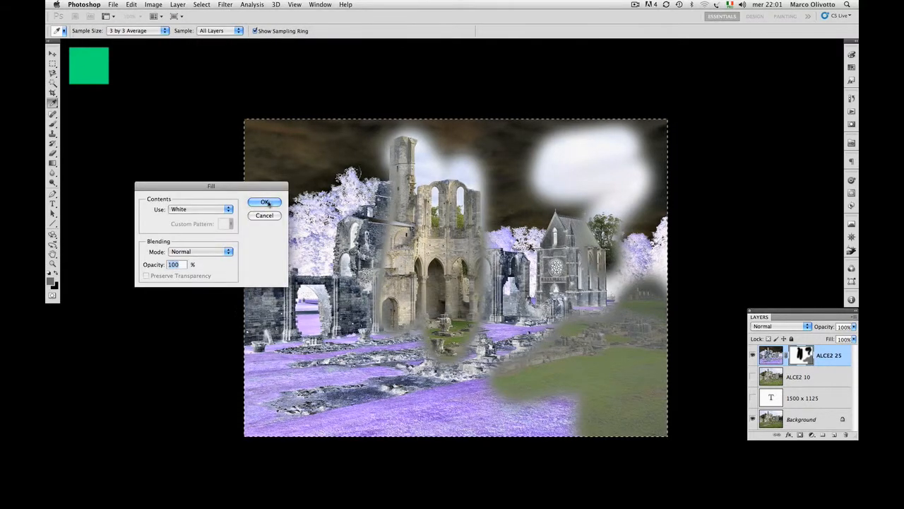
pyautogui.click(266, 202)
pyautogui.press('b')
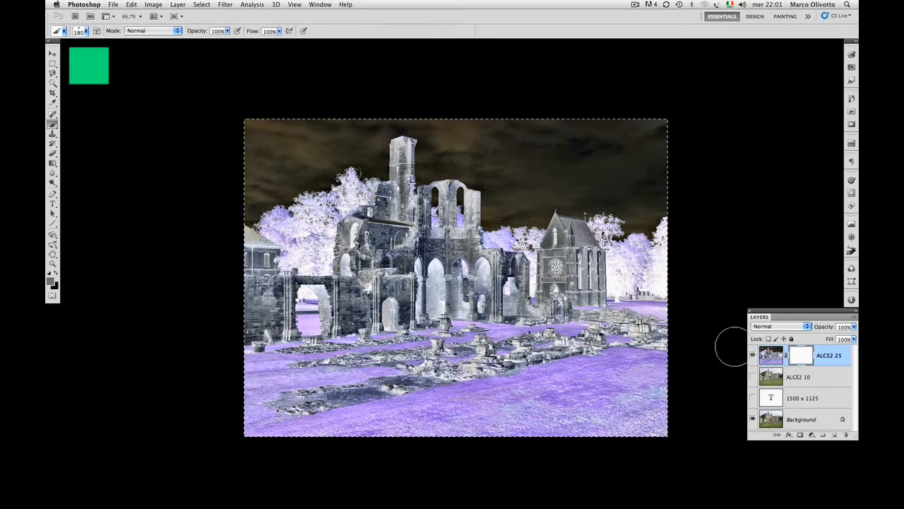
# - Target the image of the ALCE2 25 layer instead of its mask and invert its colours back to normal
pyautogui.click(764, 355)
pyautogui.click(154, 4)
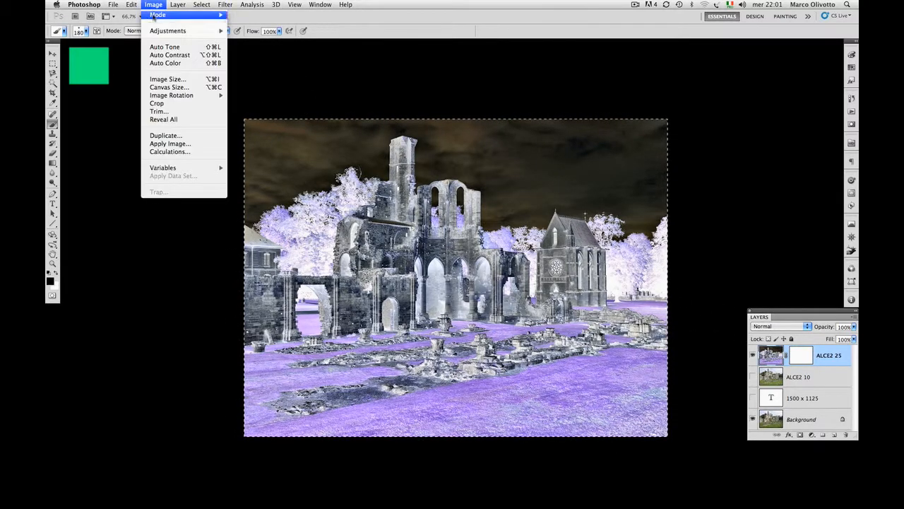
pyautogui.moveTo(154, 31)
pyautogui.click(268, 128)
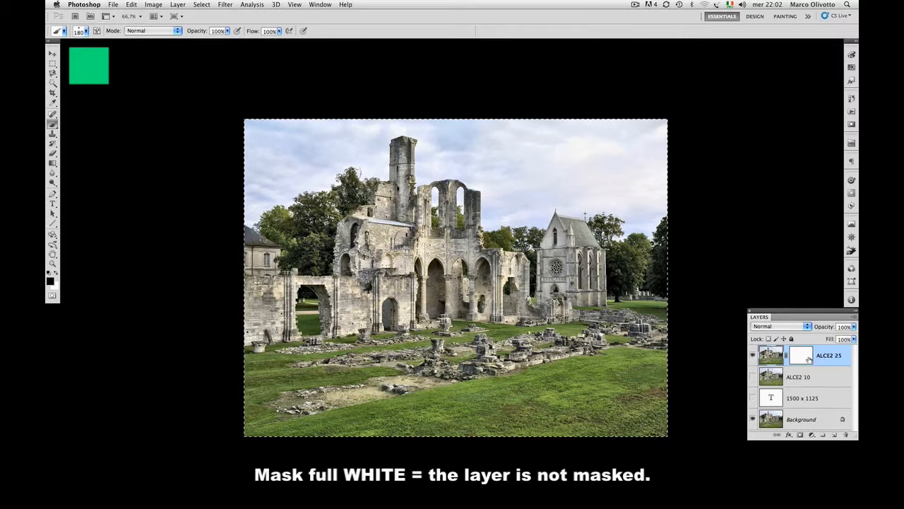
# - Target the ALCE2 25 layer mask and invert it from white to black
pyautogui.click(809, 359)
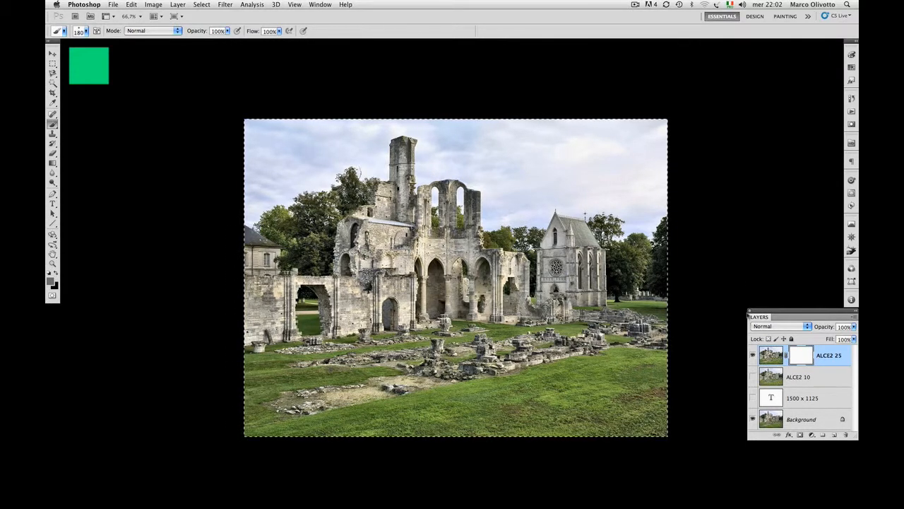
pyautogui.click(151, 4)
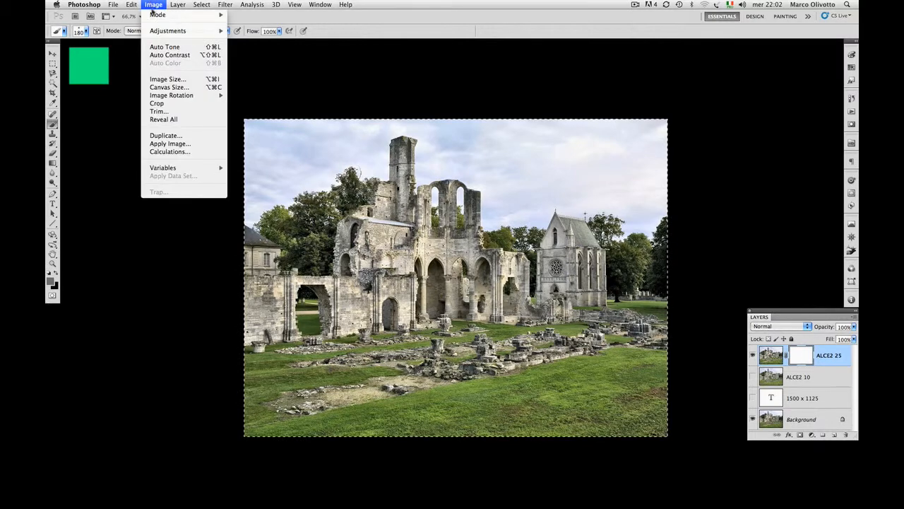
pyautogui.moveTo(198, 31)
pyautogui.click(262, 126)
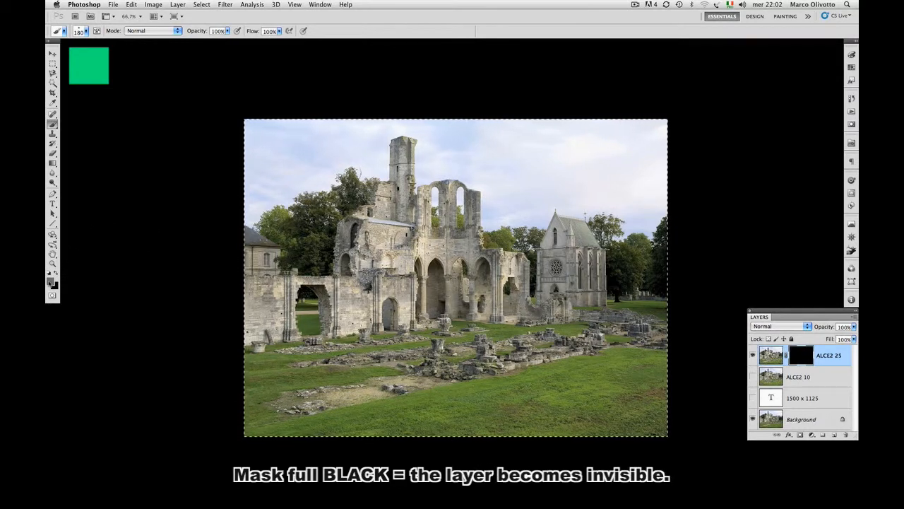
# - Set the foreground colour to white (RGB 255, 255, 255)
pyautogui.click(51, 280)
pyautogui.write('255')
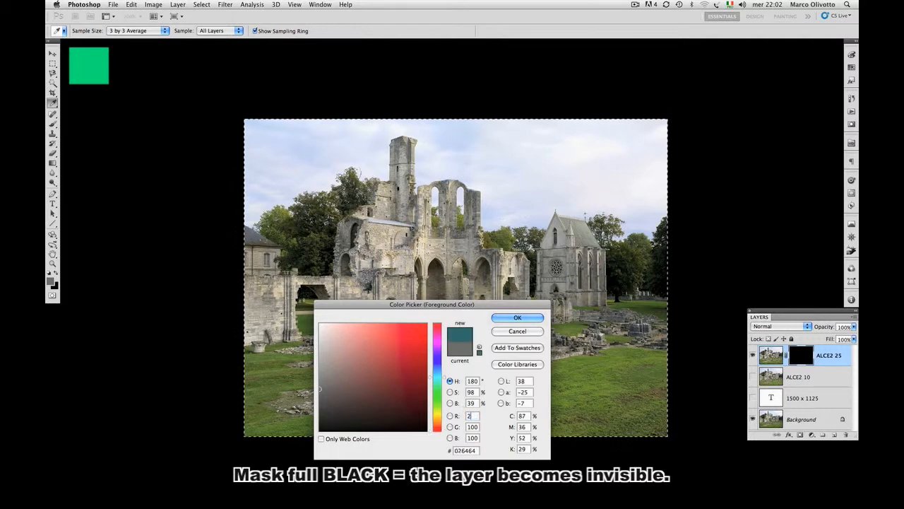
pyautogui.press('Tab')
pyautogui.write('255')
pyautogui.press('Tab')
pyautogui.write('255')
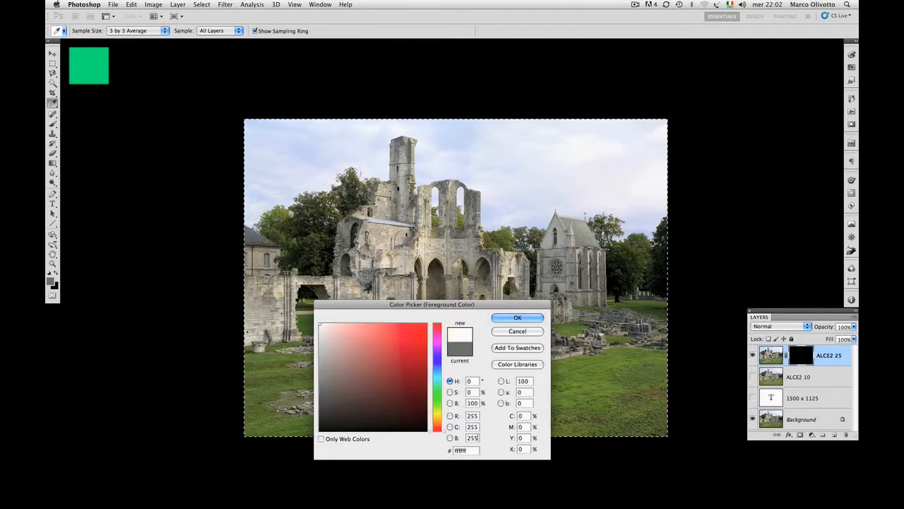
pyautogui.click(526, 319)
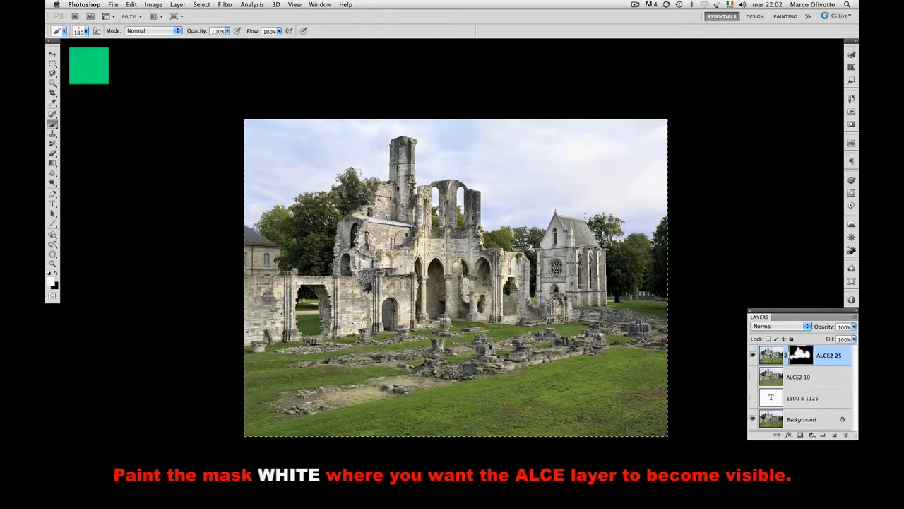
# - Hide the ALCE2 25 layer and show it again to compare the photo with and without the masked effect
pyautogui.click(753, 356)
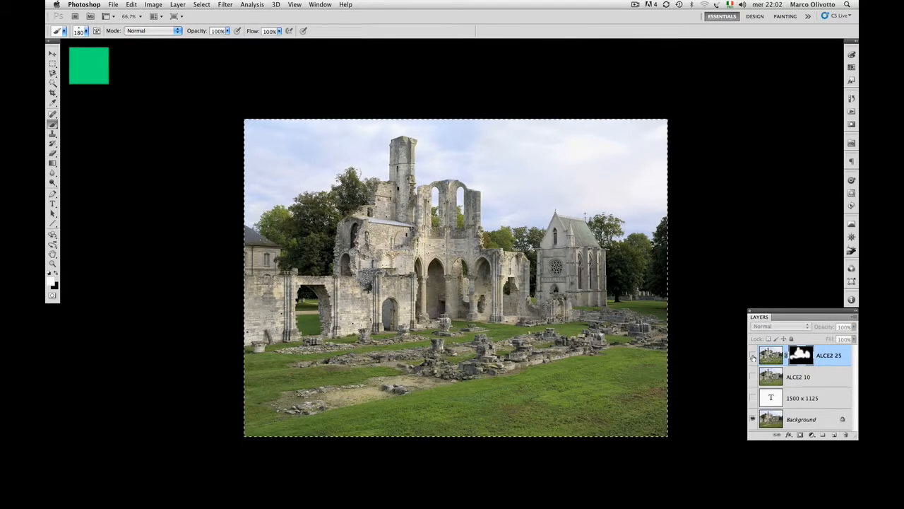
pyautogui.click(752, 356)
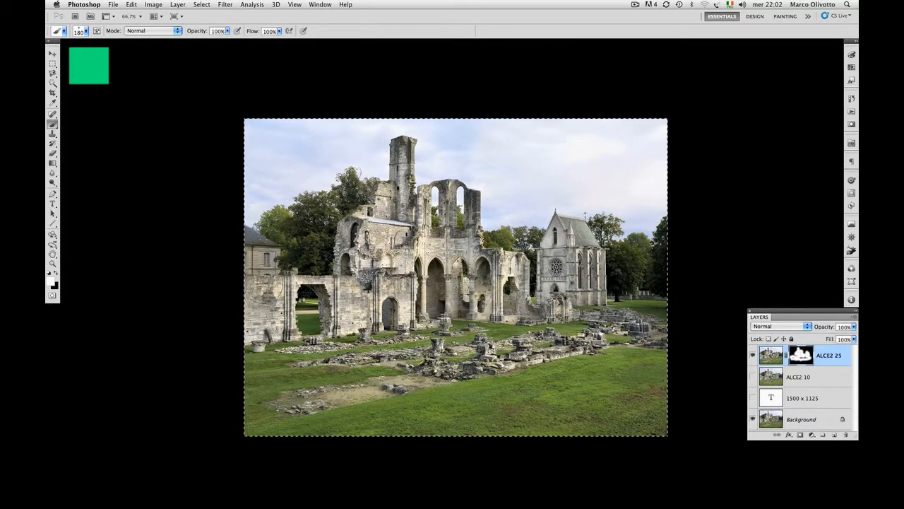
# - Brush white directly onto the ALCE2 25 layer's image, not its mask, over the central ruins and the lawn in front
pyautogui.moveTo(424, 396)
pyautogui.mouseDown()
pyautogui.moveTo(459, 385)
pyautogui.moveTo(418, 329)
pyautogui.moveTo(438, 304)
pyautogui.moveTo(445, 269)
pyautogui.mouseUp()
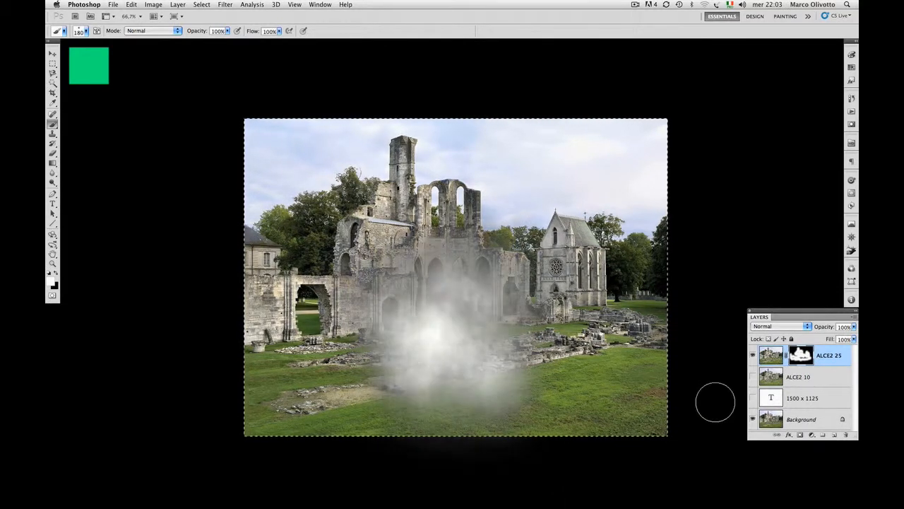